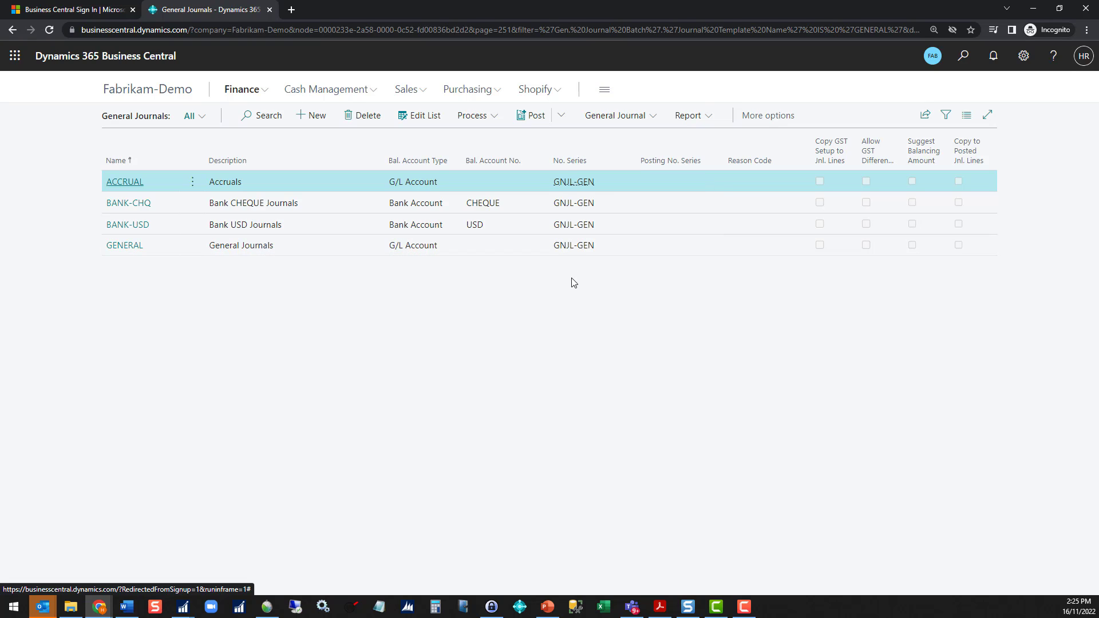
# Step: Examine the number series assigned to the GENERAL journal batch and its GNJL-GEN series lines, then return to the batch list
pyautogui.click(581, 253)
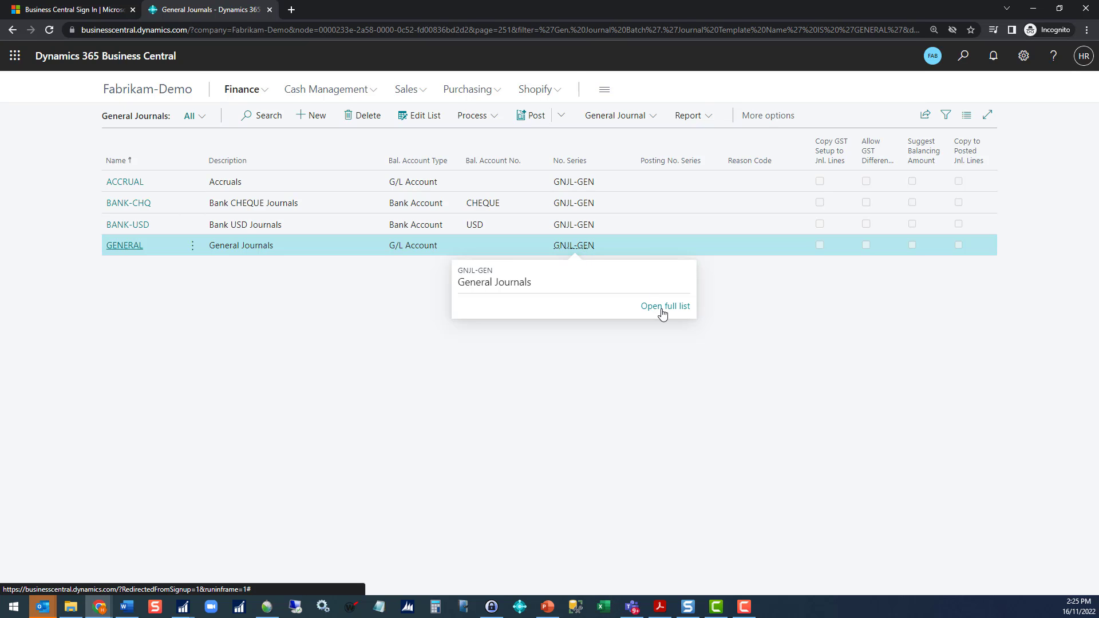
pyautogui.click(655, 309)
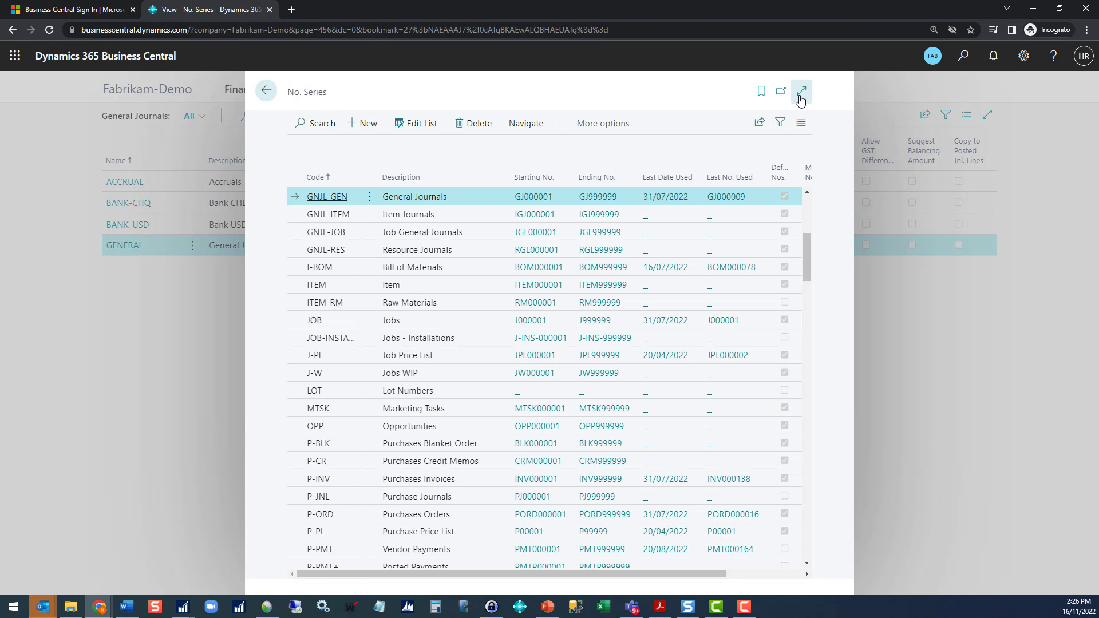
pyautogui.click(800, 100)
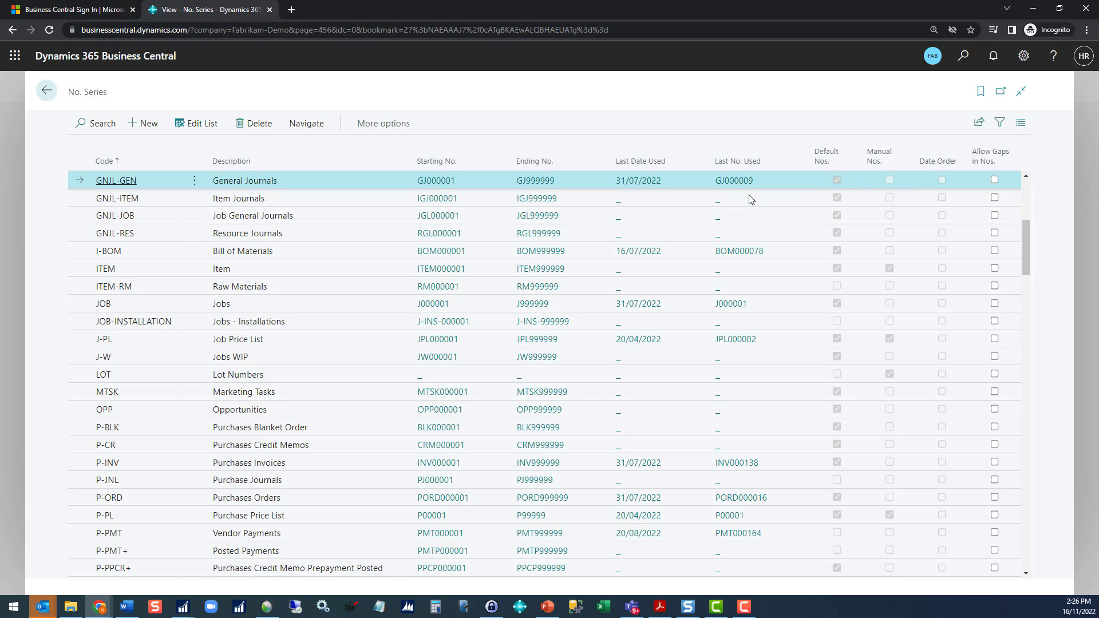
pyautogui.click(437, 182)
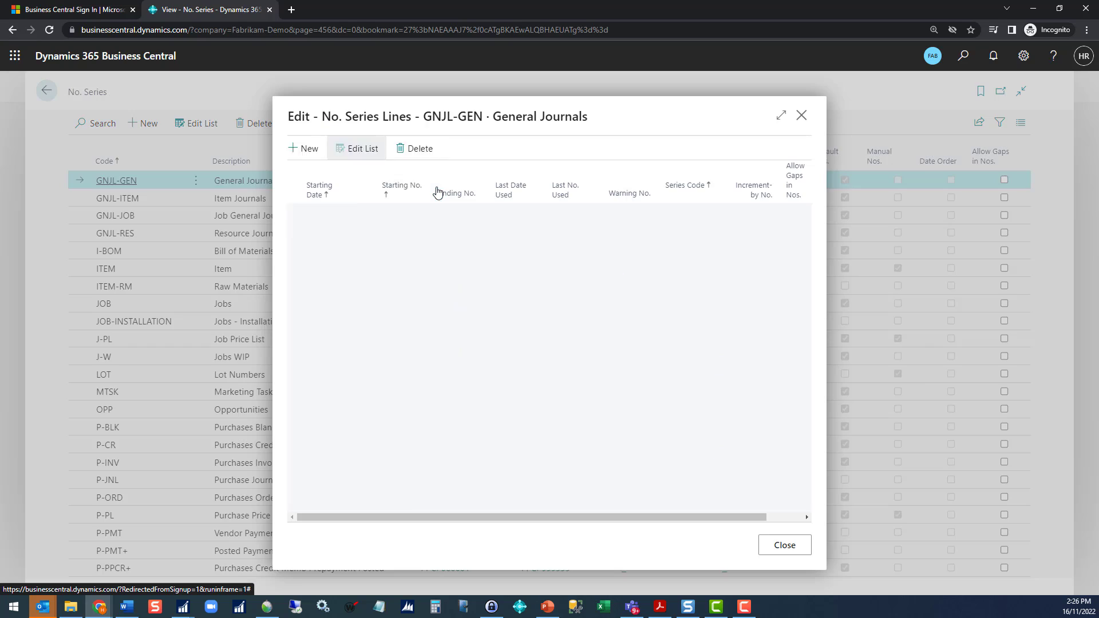
pyautogui.click(782, 118)
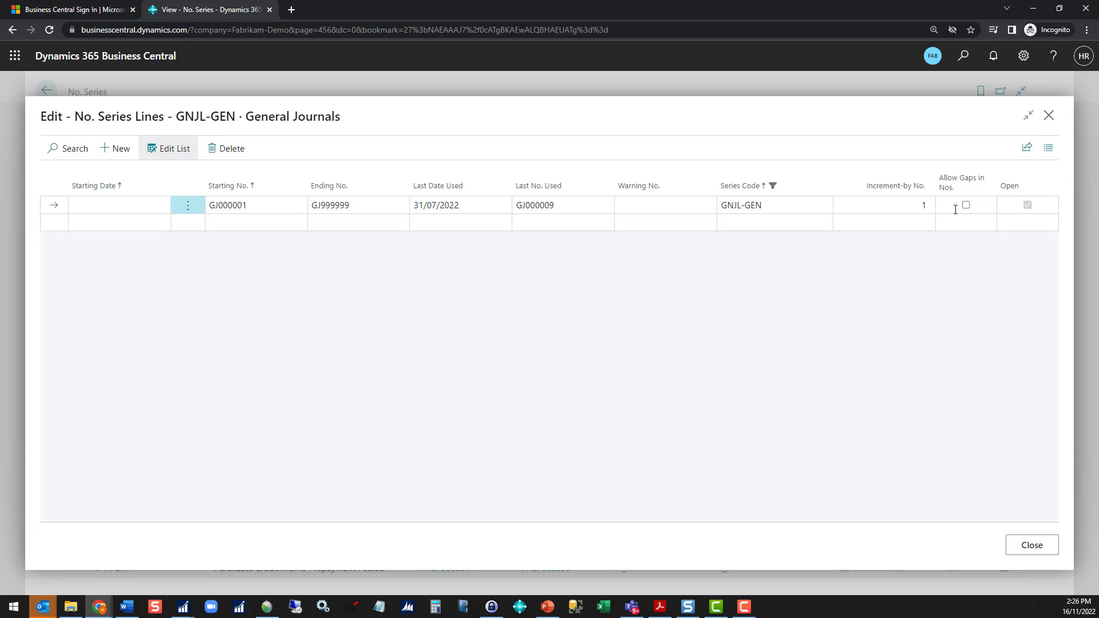
pyautogui.click(1024, 548)
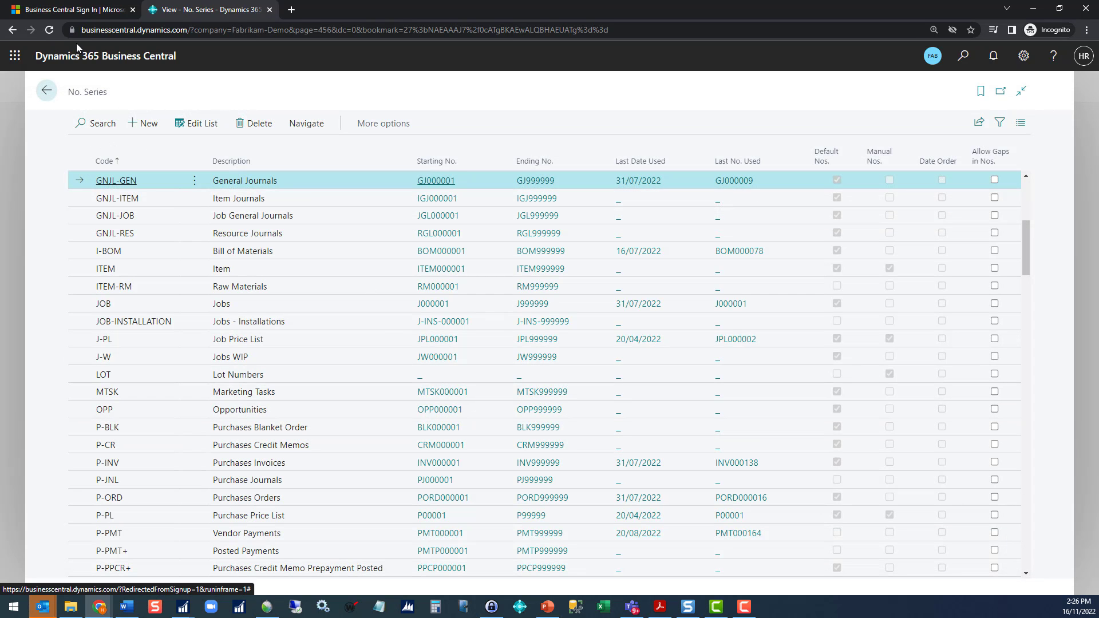
pyautogui.click(44, 92)
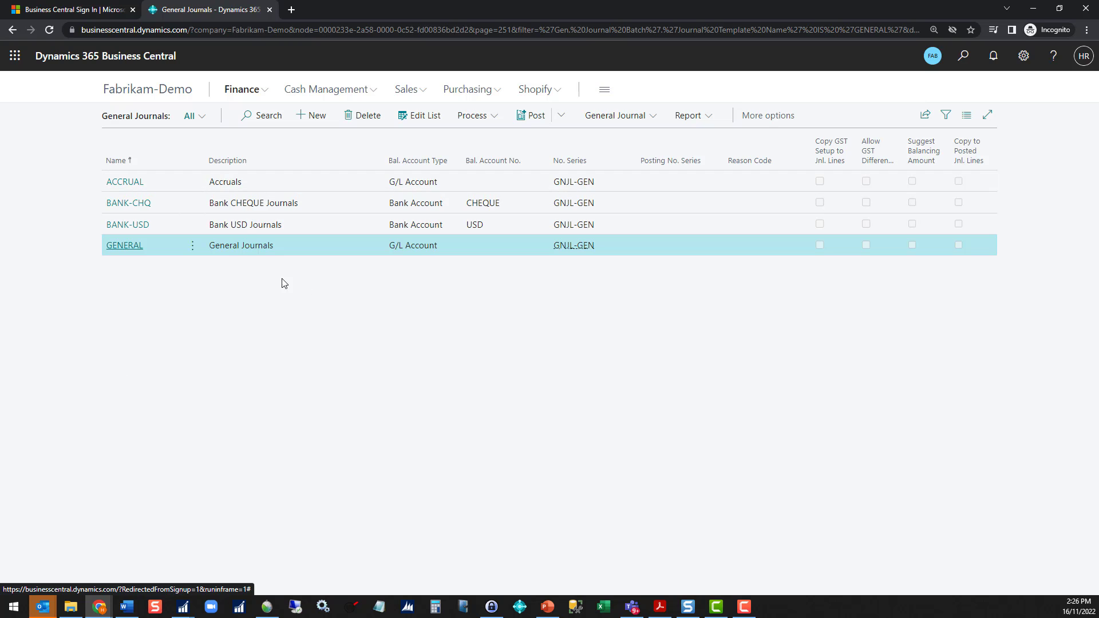
# Step: Open the GENERAL journal batch and add a new line below the existing ones for G/L account 6520
pyautogui.click(127, 246)
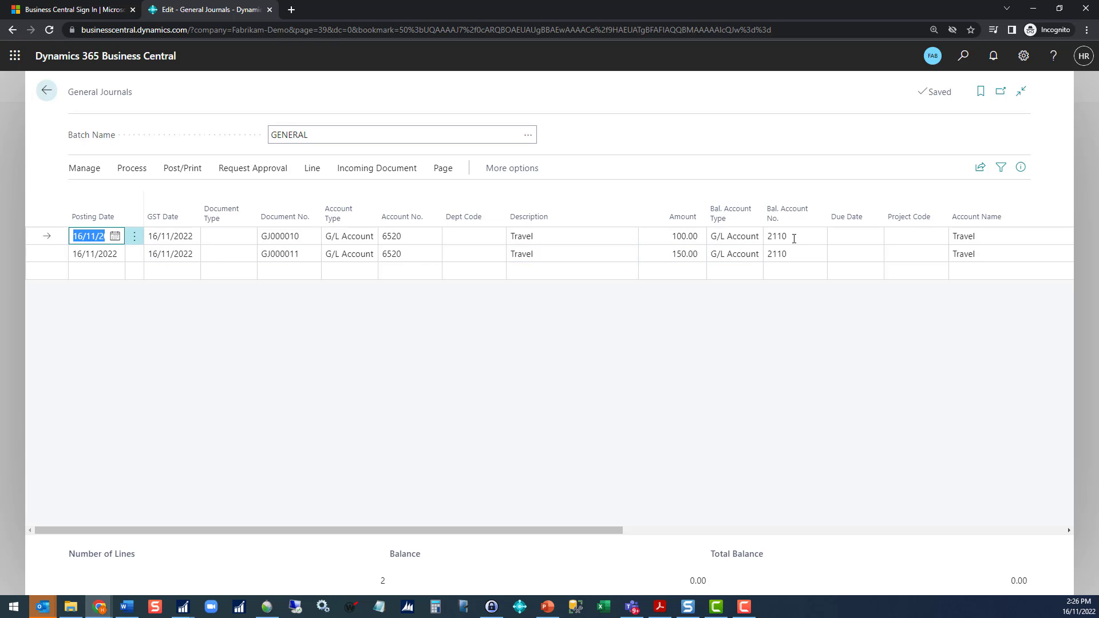
pyautogui.click(94, 266)
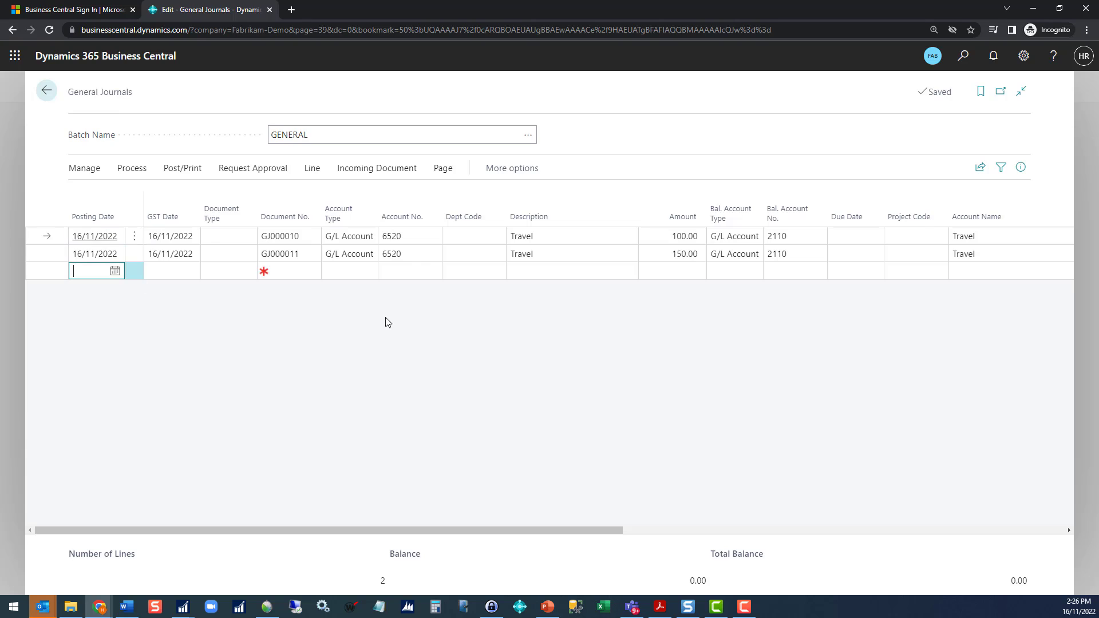
pyautogui.press('Tab')
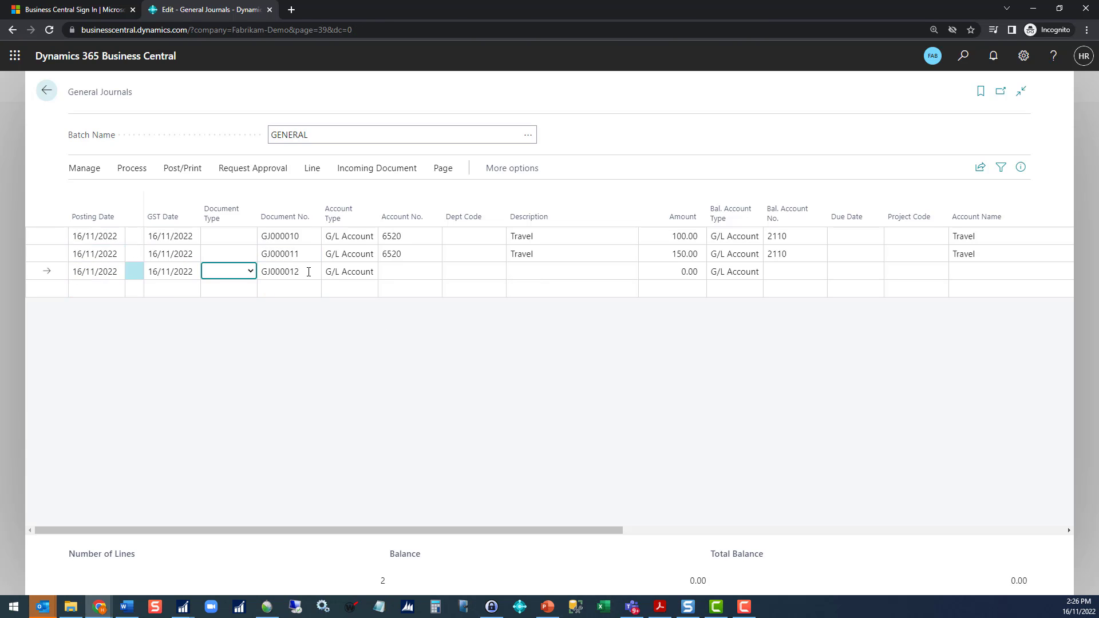
pyautogui.press('Tab')
pyautogui.press('Tab')
pyautogui.press('Tab')
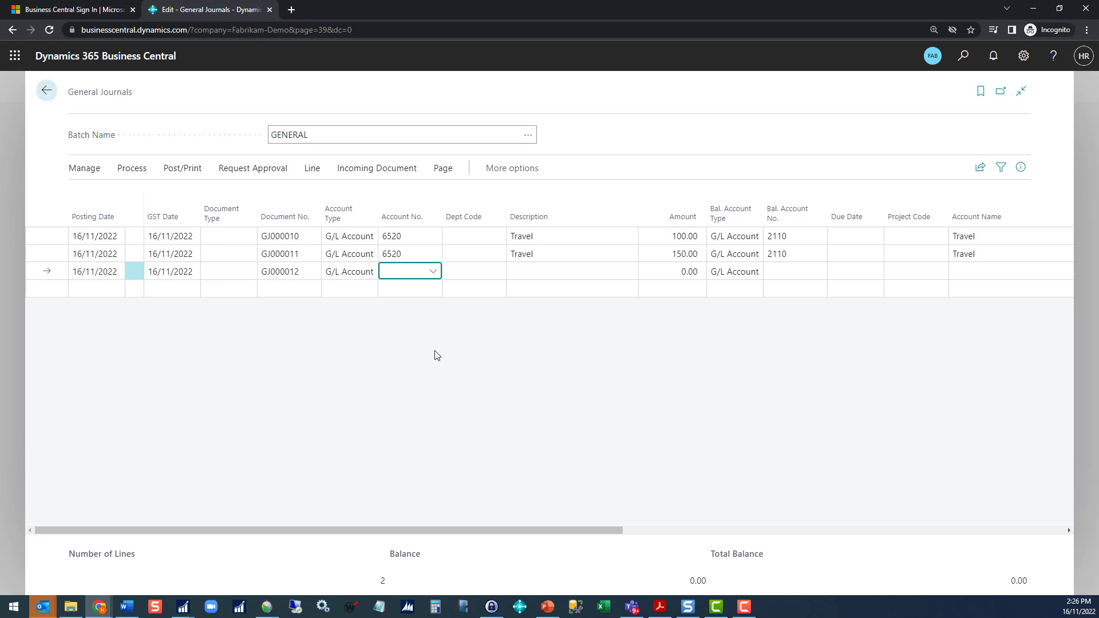
pyautogui.write('6520')
pyautogui.press('Tab')
pyautogui.press('Tab')
pyautogui.press('Tab')
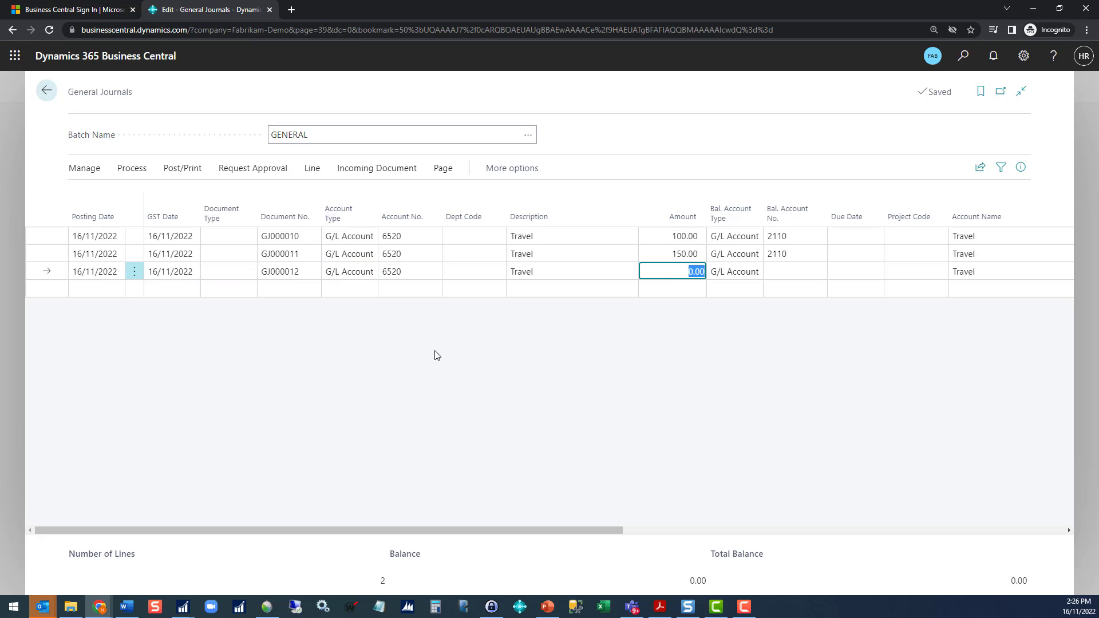
# Step: Set the new journal line's amount to 200 and its balancing G/L account to 2110
pyautogui.write('200')
pyautogui.press('Tab')
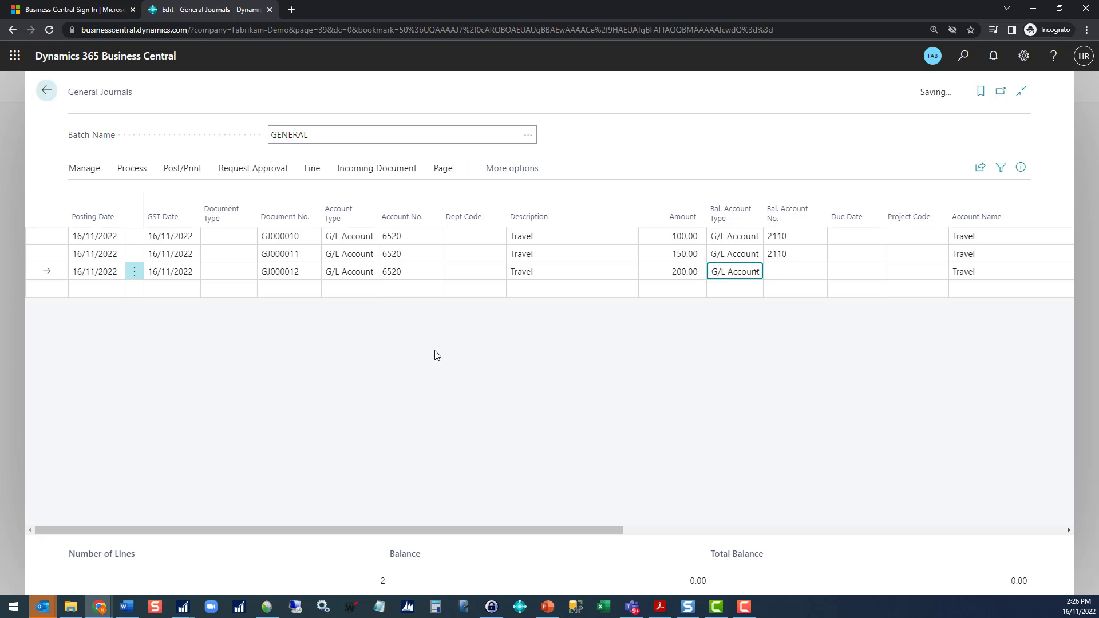
pyautogui.press('Tab')
pyautogui.write('2110')
pyautogui.press('Tab')
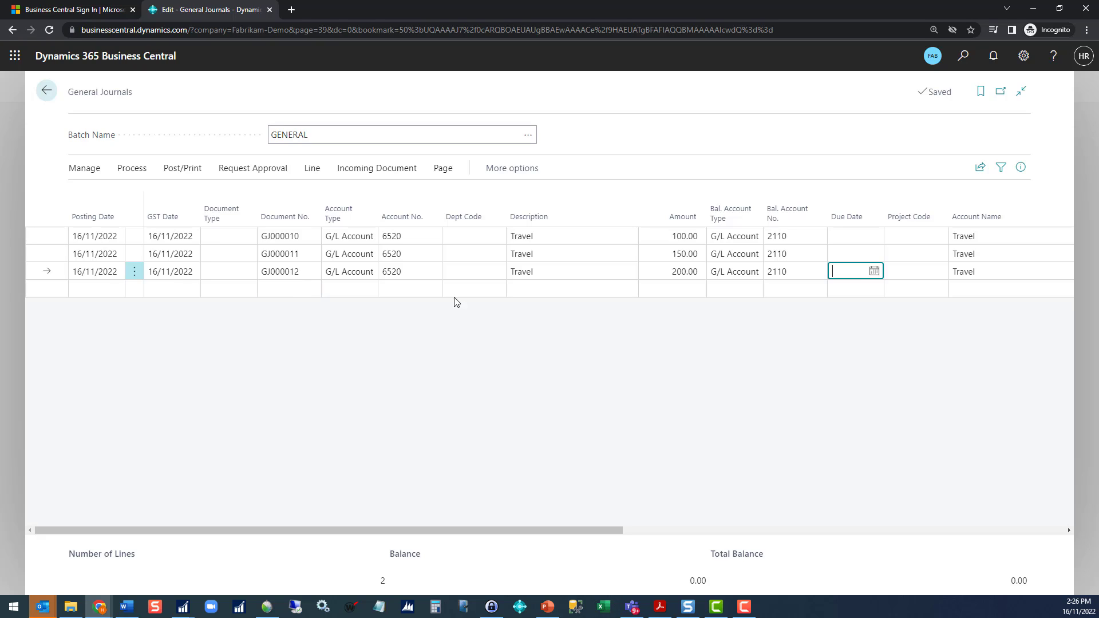
pyautogui.click(334, 345)
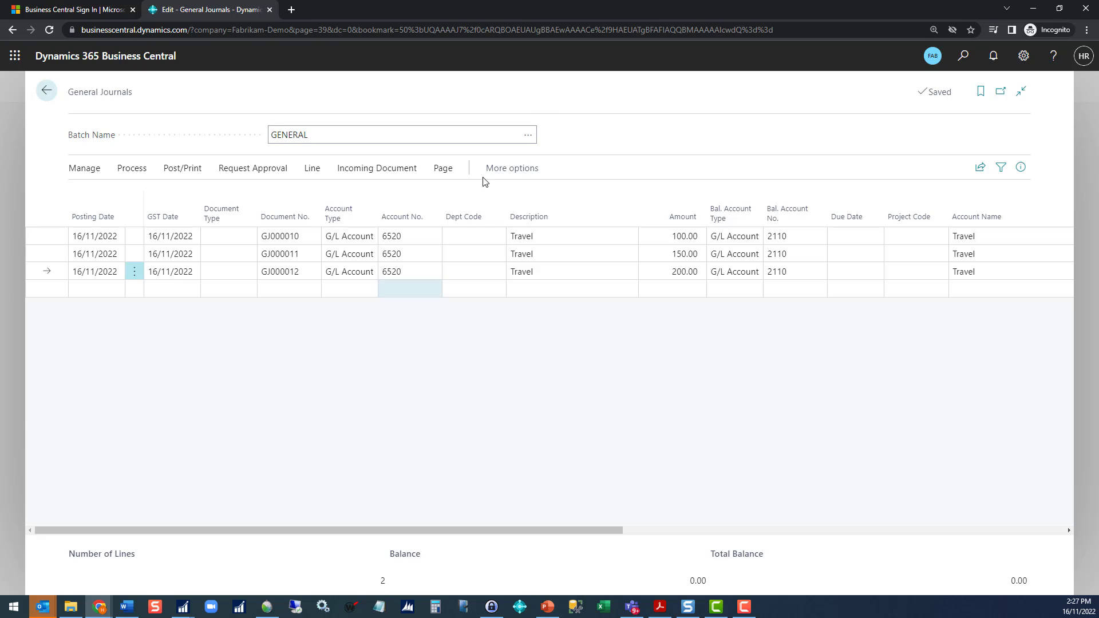
# Step: Switch to the ACCRUAL journal batch and choose the Travel account, 6520, for its first line
pyautogui.click(527, 138)
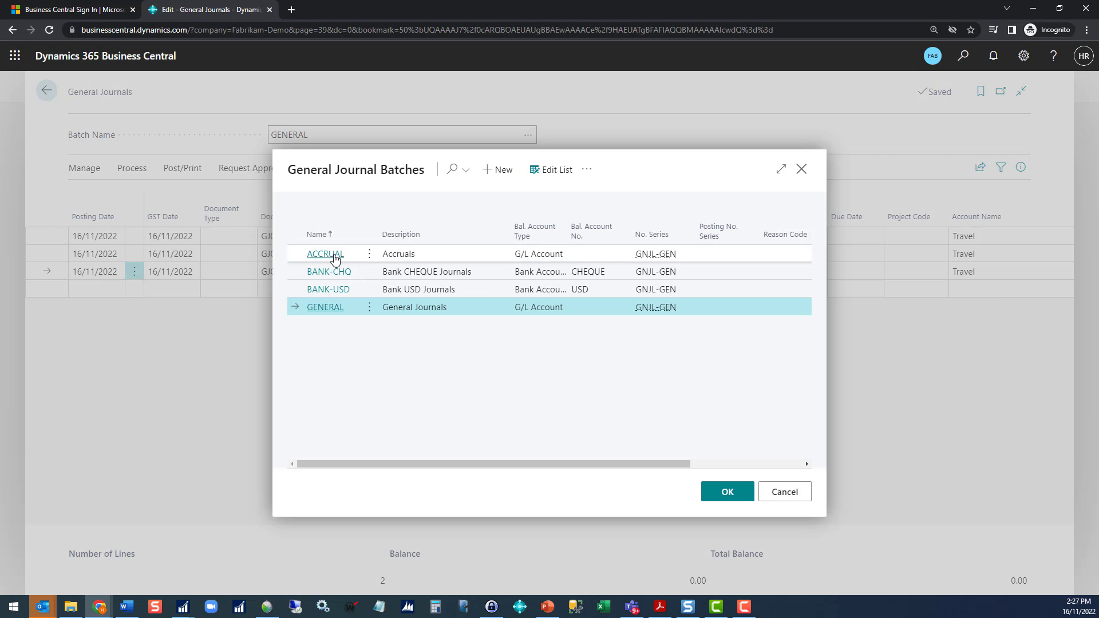
pyautogui.doubleClick(334, 257)
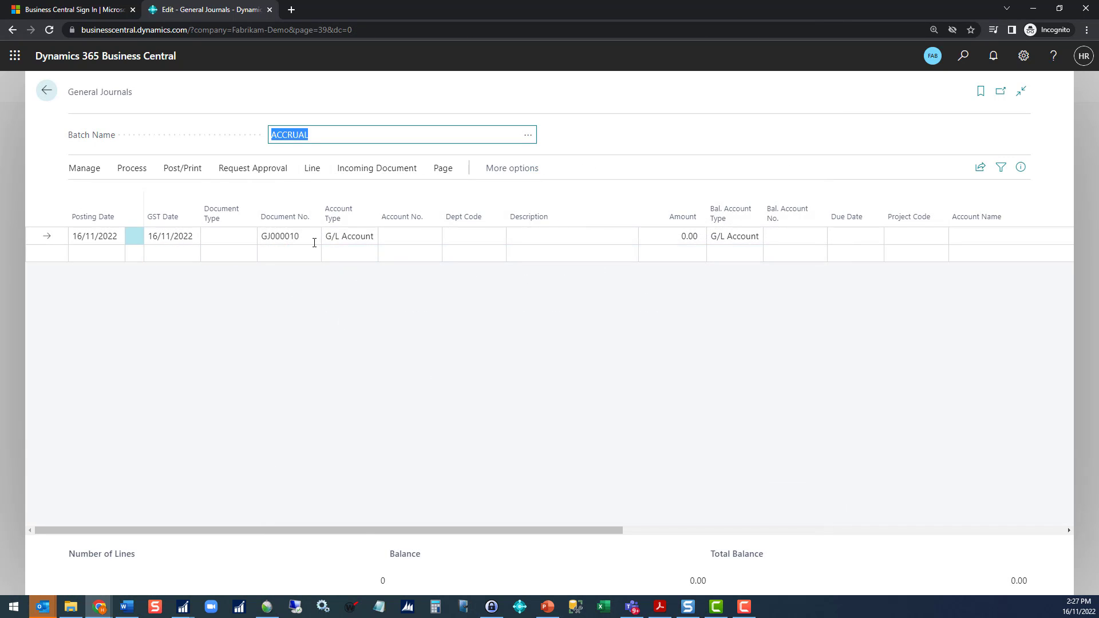
pyautogui.click(408, 236)
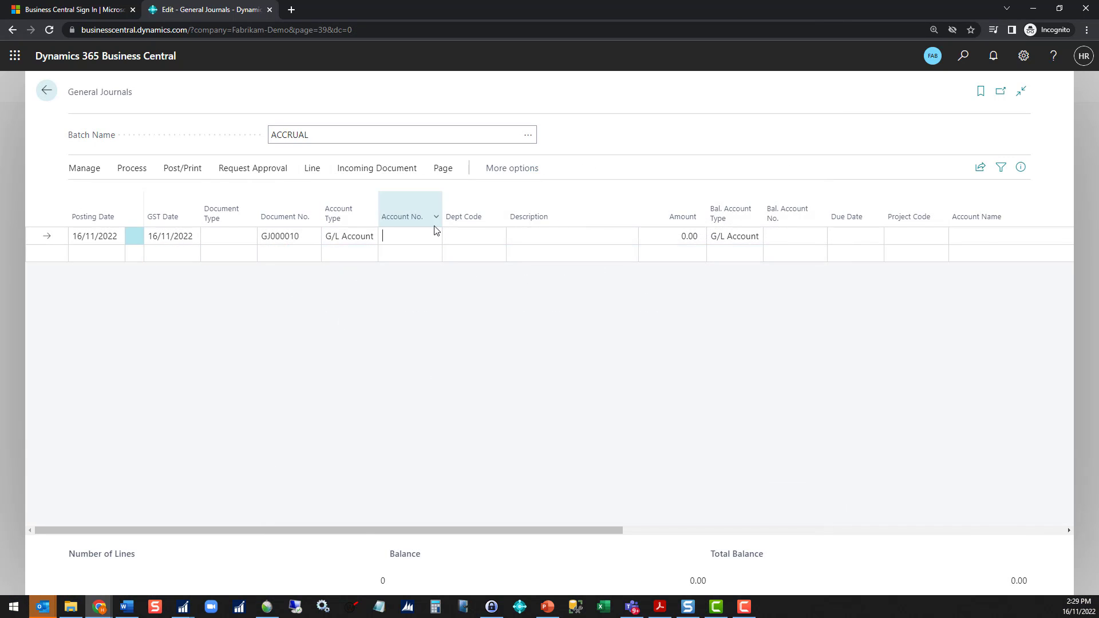
pyautogui.write('ta')
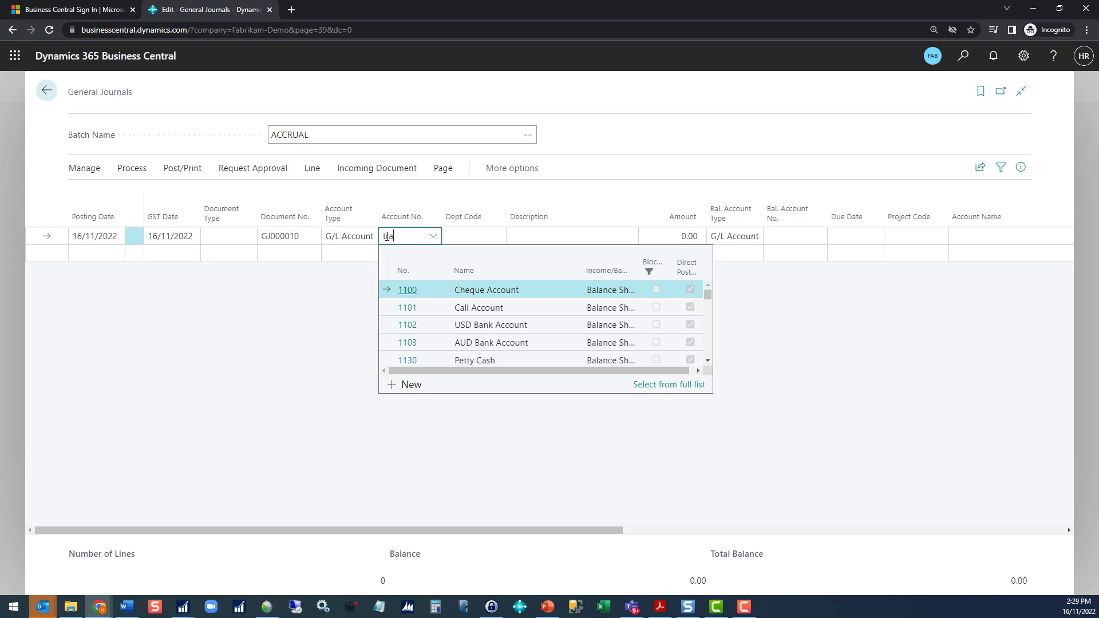
pyautogui.write('avel')
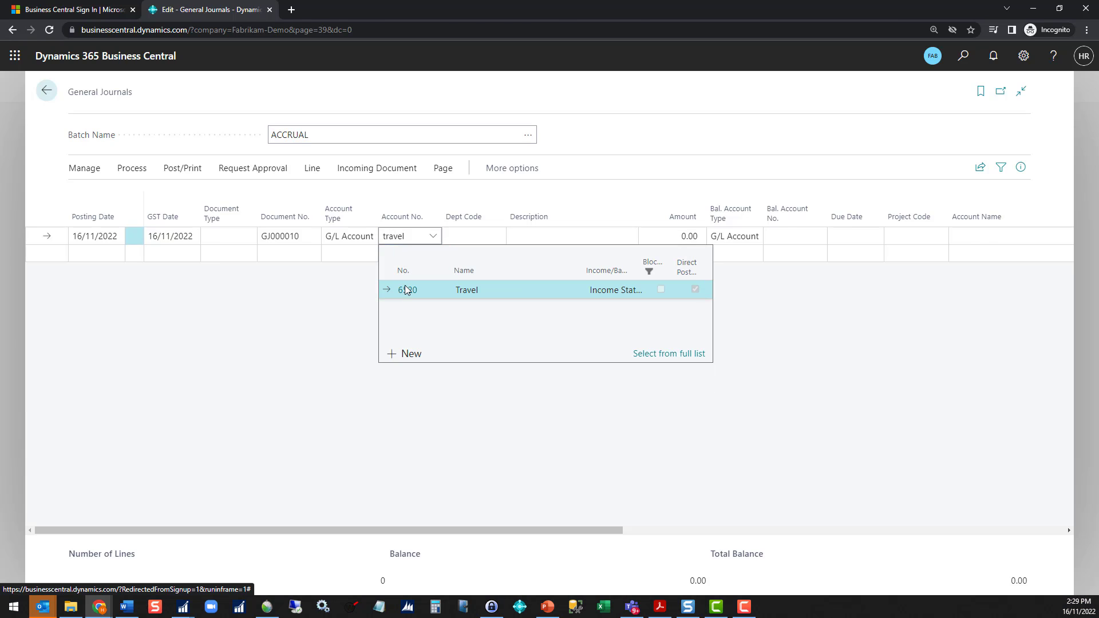
pyautogui.click(405, 285)
# Step: Set the ACCRUAL line's amount to 100 and its balancing G/L account to 2110
pyautogui.click(650, 236)
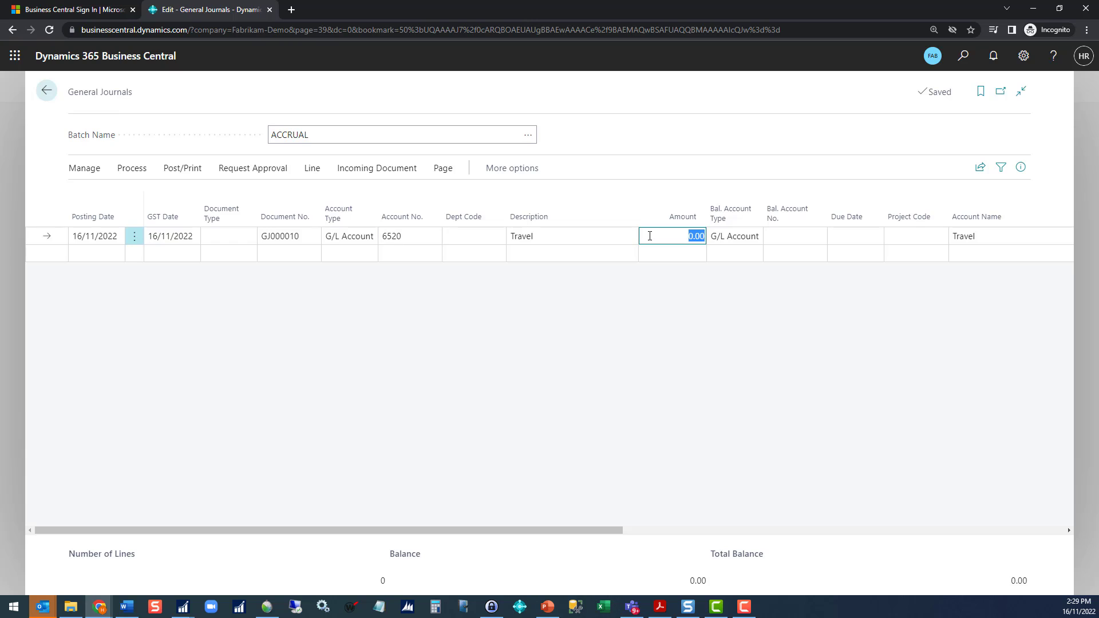
pyautogui.write('100')
pyautogui.press('Tab')
pyautogui.write('2110')
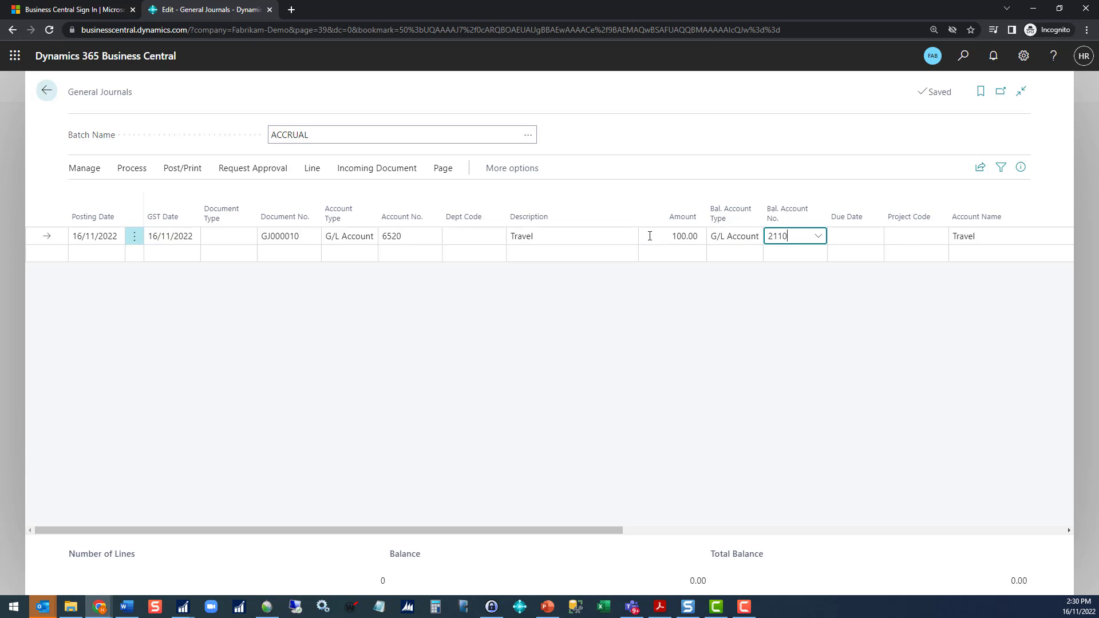
pyautogui.press('Tab')
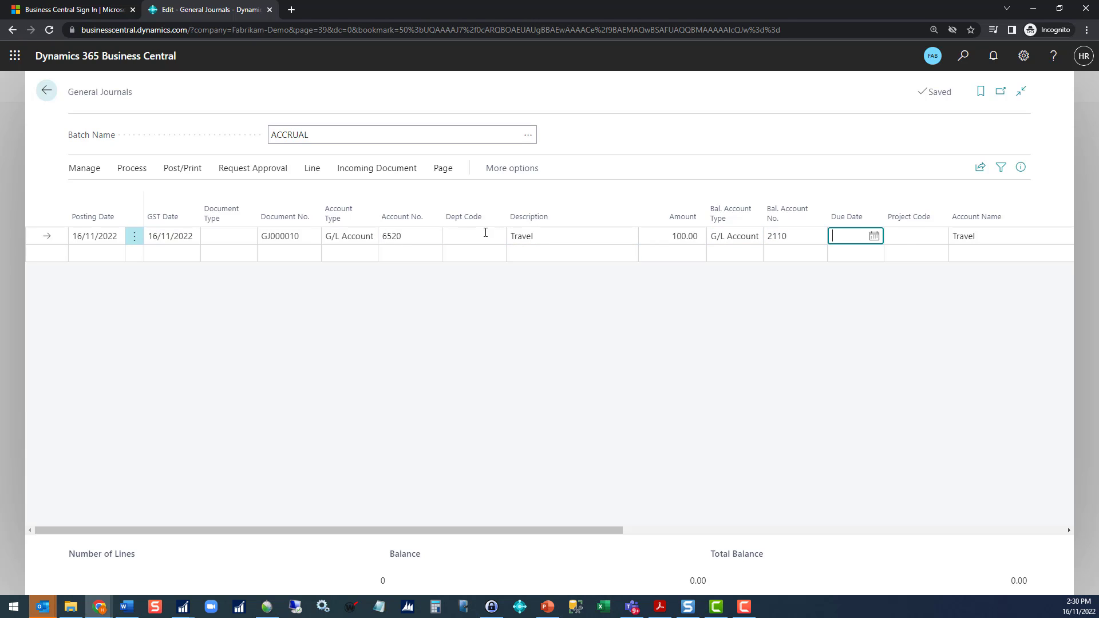
# Step: Set the department code of the ACCRUAL journal line to 200
pyautogui.click(485, 233)
pyautogui.write('200')
pyautogui.press('Tab')
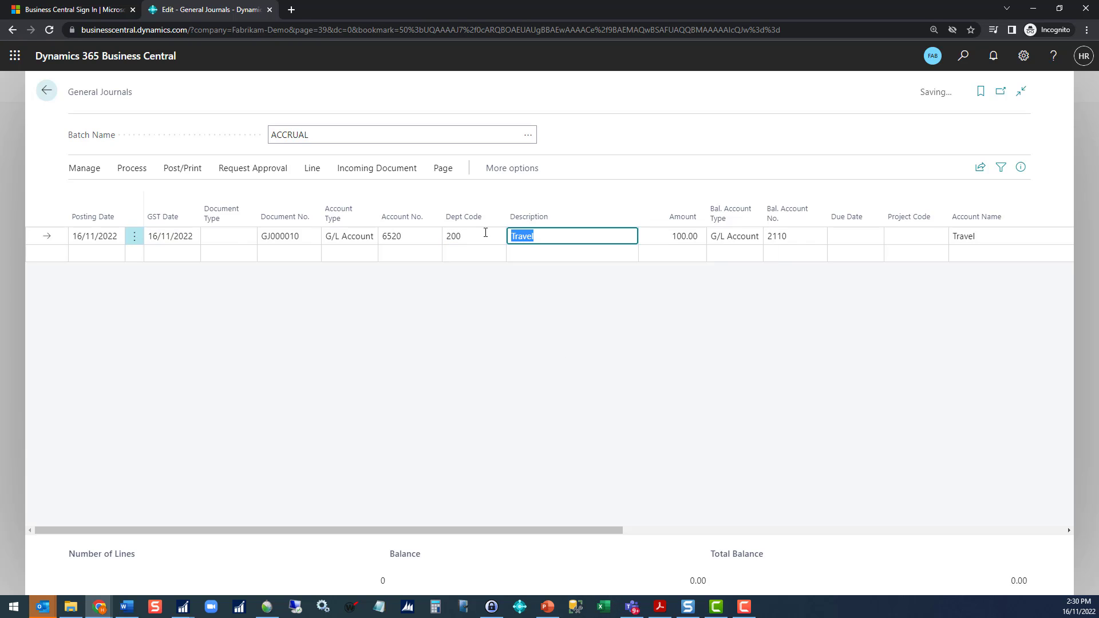
pyautogui.click(286, 273)
# Step: Post the ACCRUAL batch's journal line
pyautogui.click(184, 168)
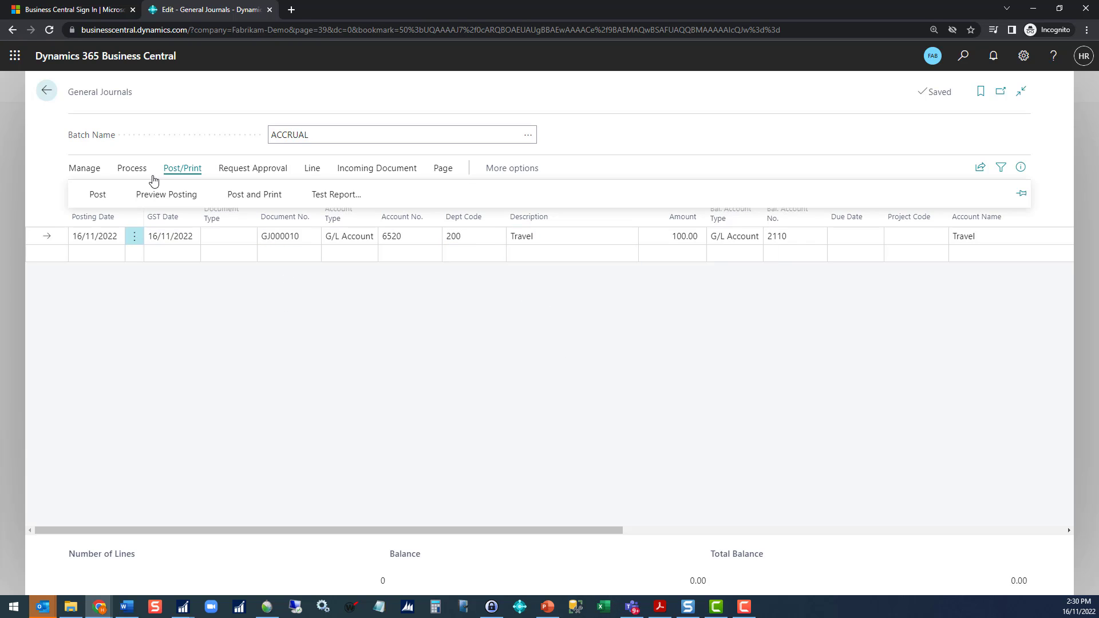
pyautogui.click(91, 193)
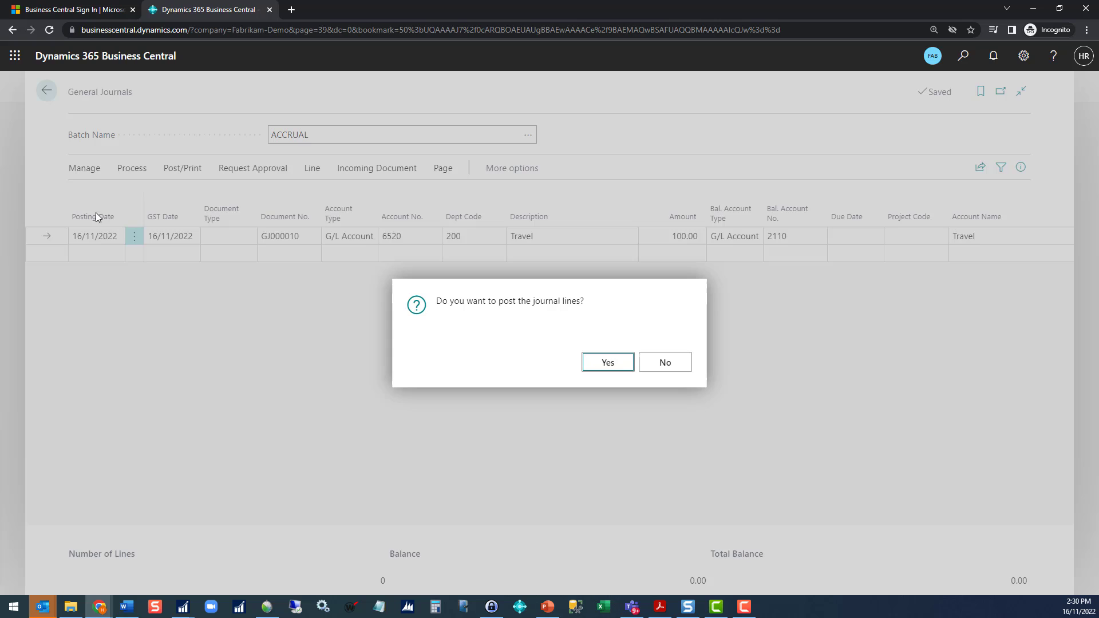
pyautogui.click(595, 361)
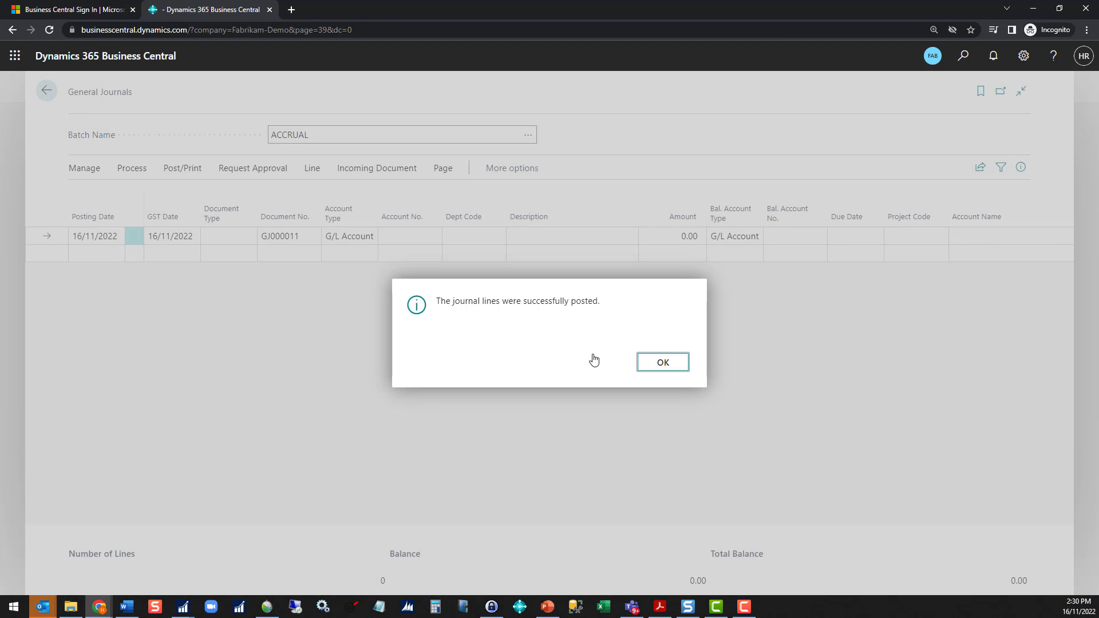
pyautogui.click(660, 362)
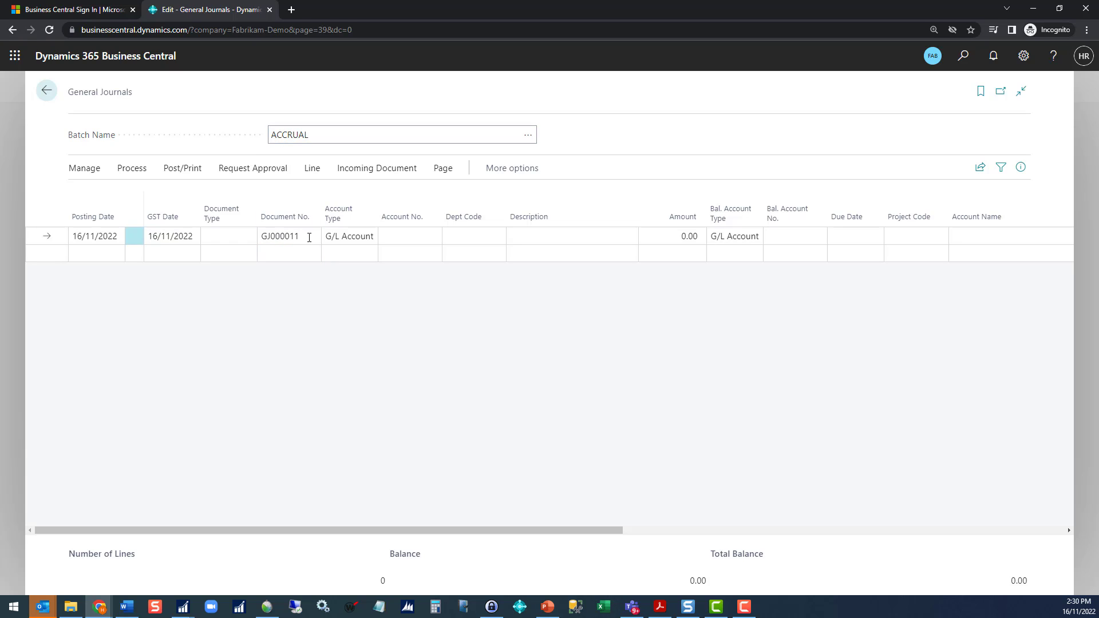
# Step: Switch back to the GENERAL journal batch and set the department code to 200 on all three Travel lines
pyautogui.click(527, 134)
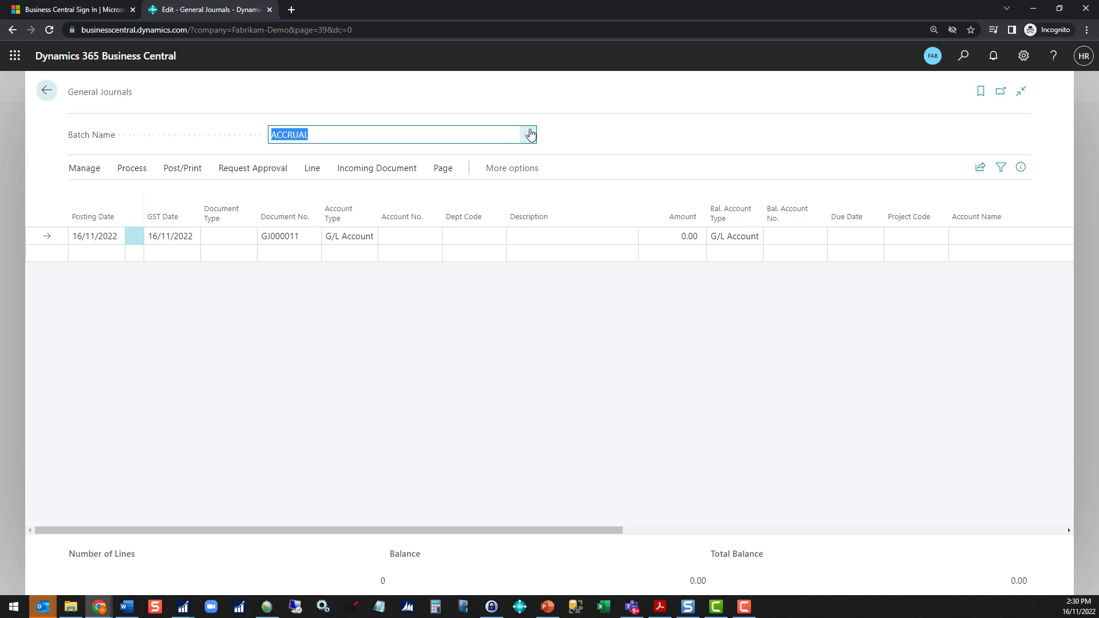
pyautogui.click(326, 310)
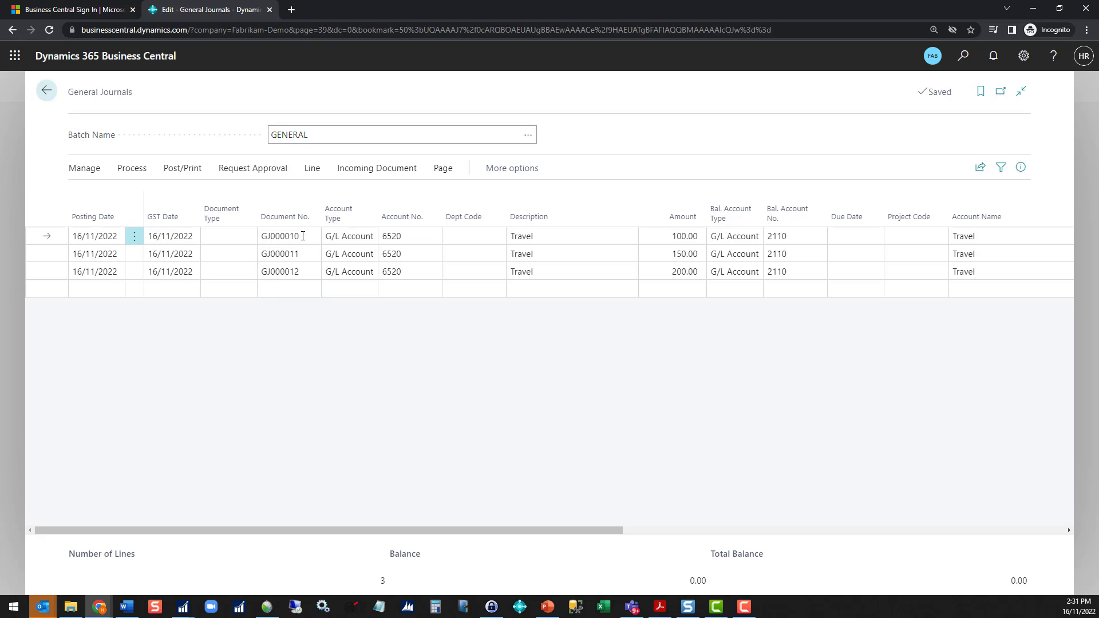
pyautogui.click(494, 236)
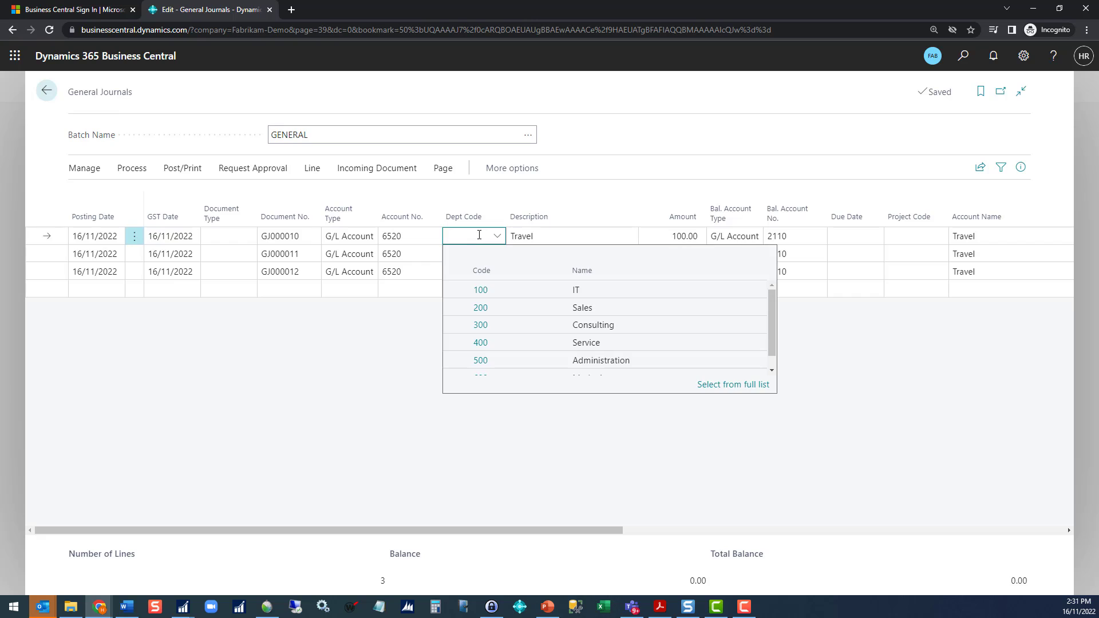
pyautogui.write('200')
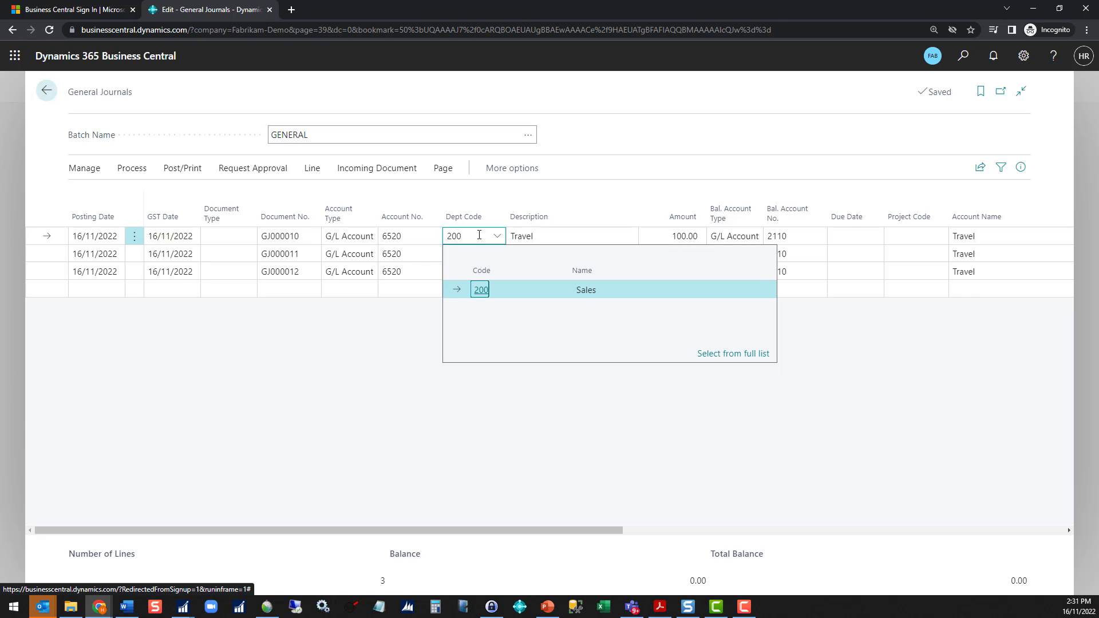
pyautogui.press('Tab')
pyautogui.press('Left')
pyautogui.press('Down')
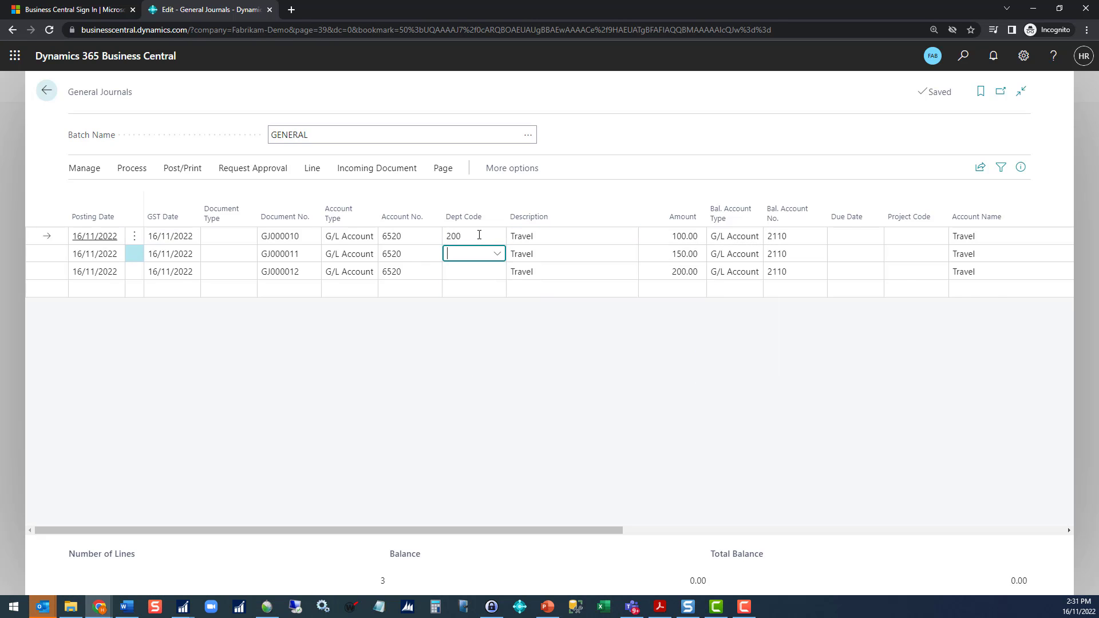
pyautogui.press('F8')
pyautogui.press('Down')
pyautogui.press('F8')
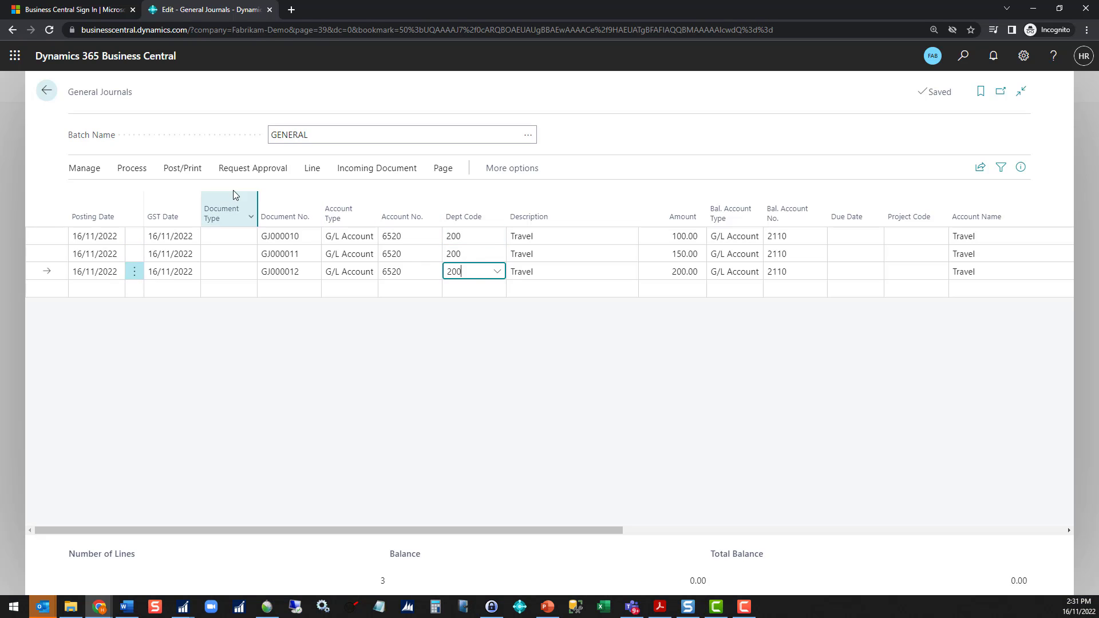
# Step: Try to post the three Travel lines in the GENERAL batch, and return to the journal
pyautogui.click(184, 172)
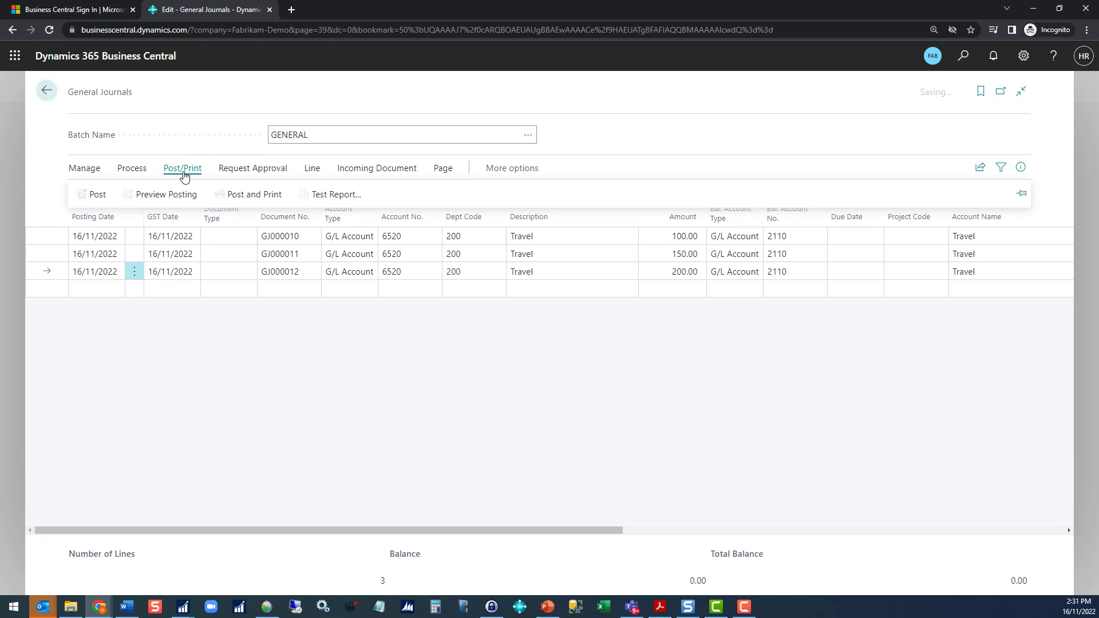
pyautogui.click(88, 193)
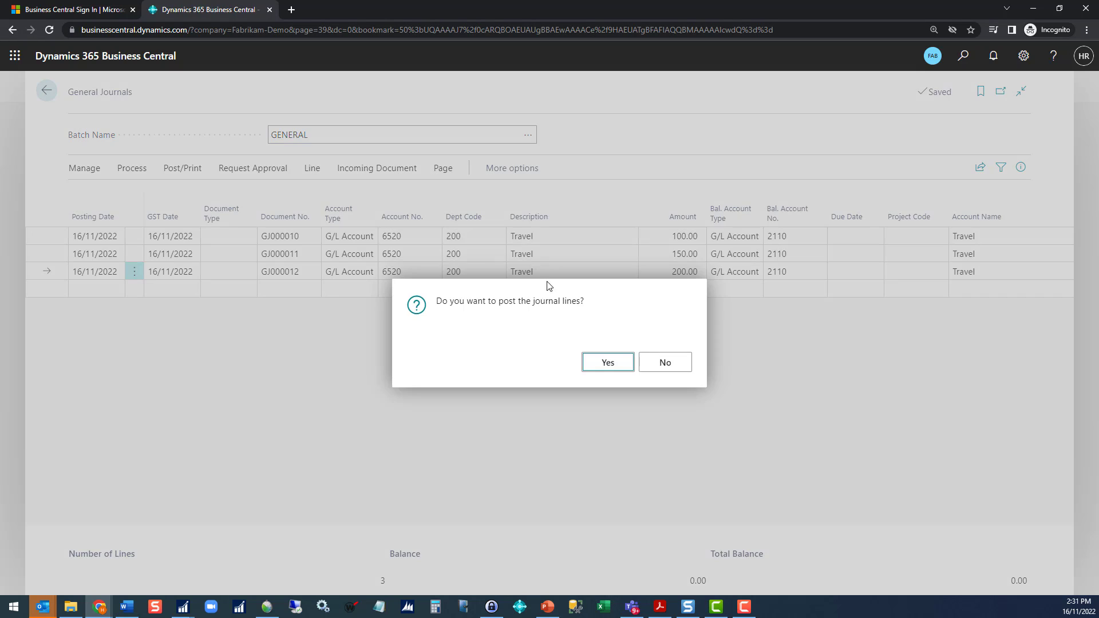
pyautogui.click(605, 362)
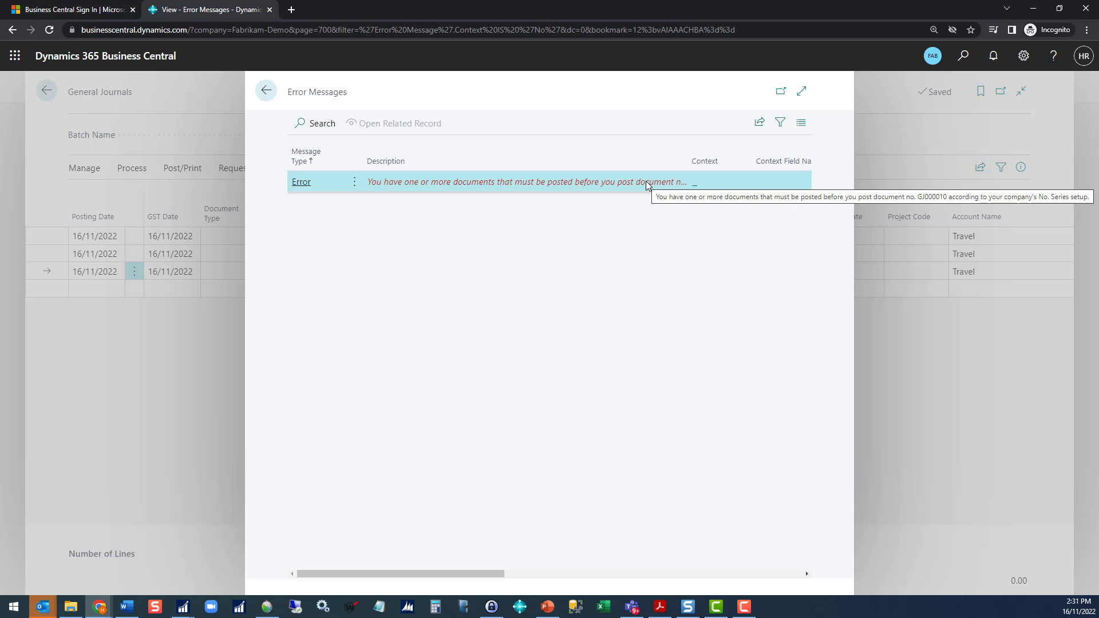
pyautogui.click(267, 90)
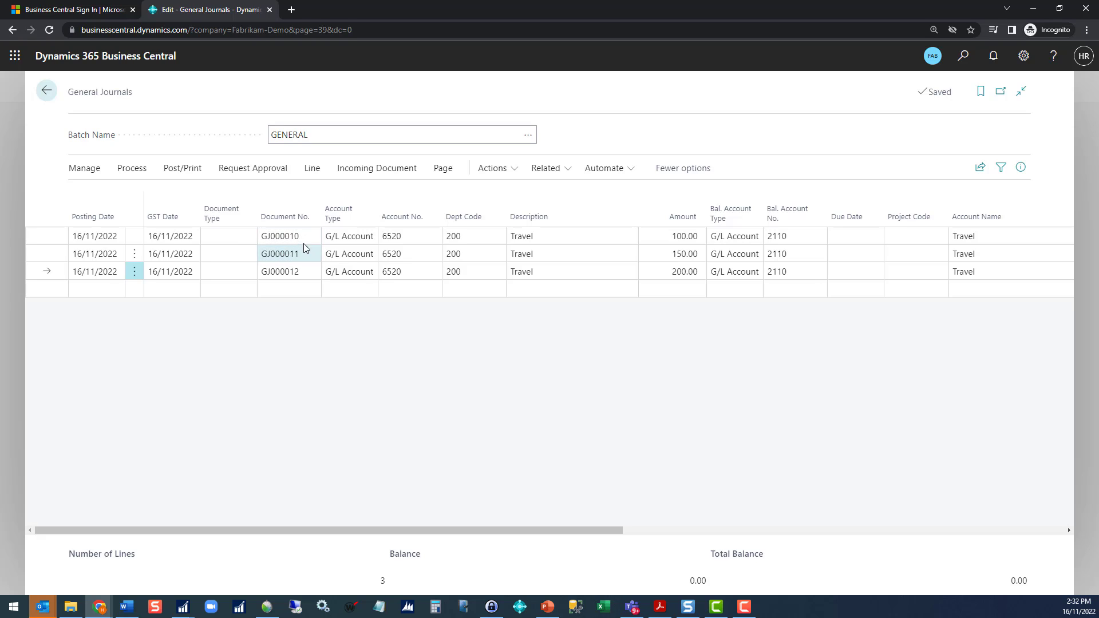
# Step: Renumber the document numbers of the GENERAL batch's journal lines, agreeing to continue with the sorting
pyautogui.click(516, 172)
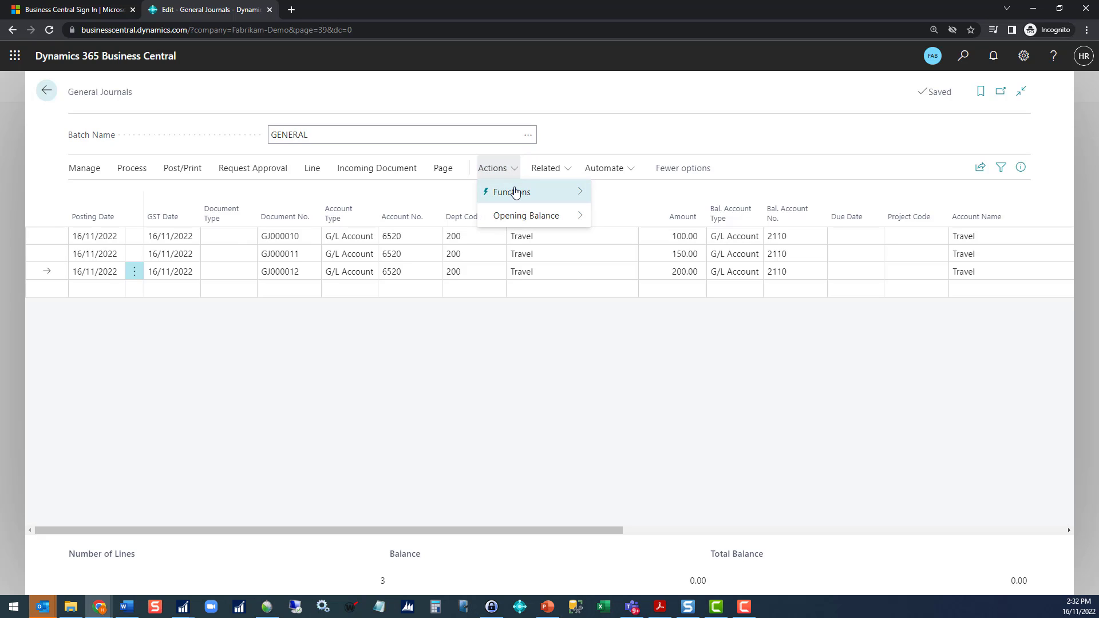
pyautogui.moveTo(517, 191)
pyautogui.moveTo(656, 274)
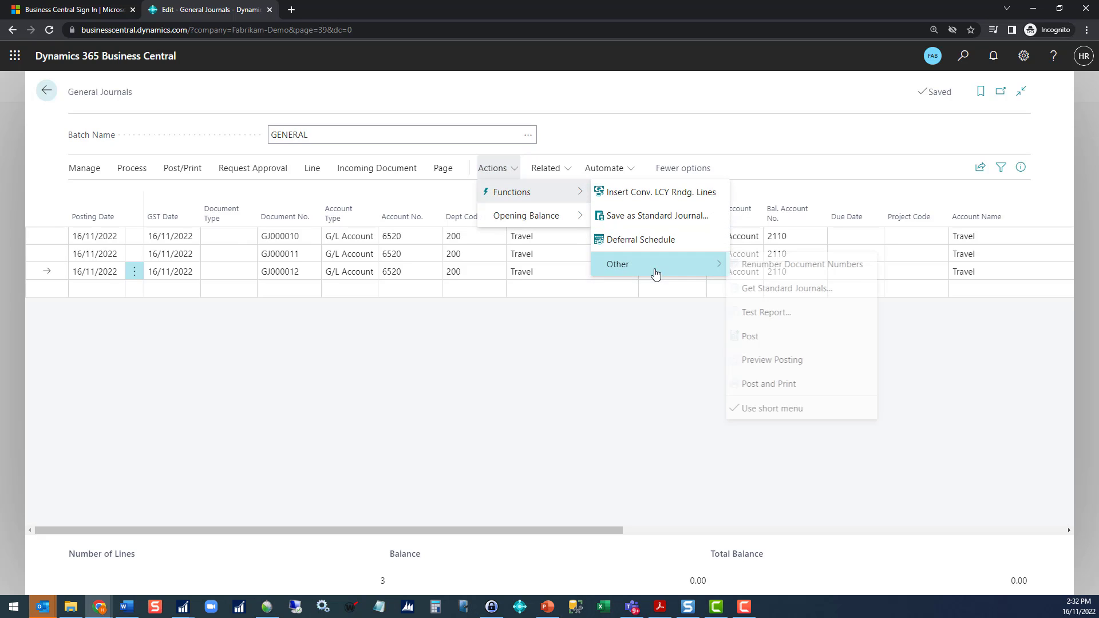
pyautogui.click(796, 265)
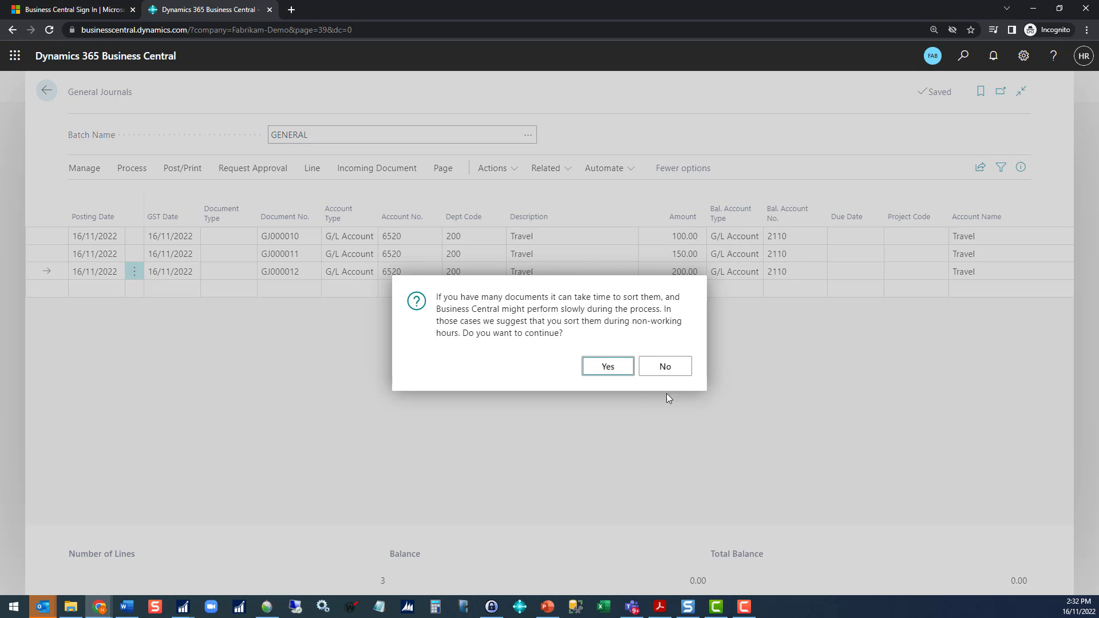
pyautogui.click(609, 367)
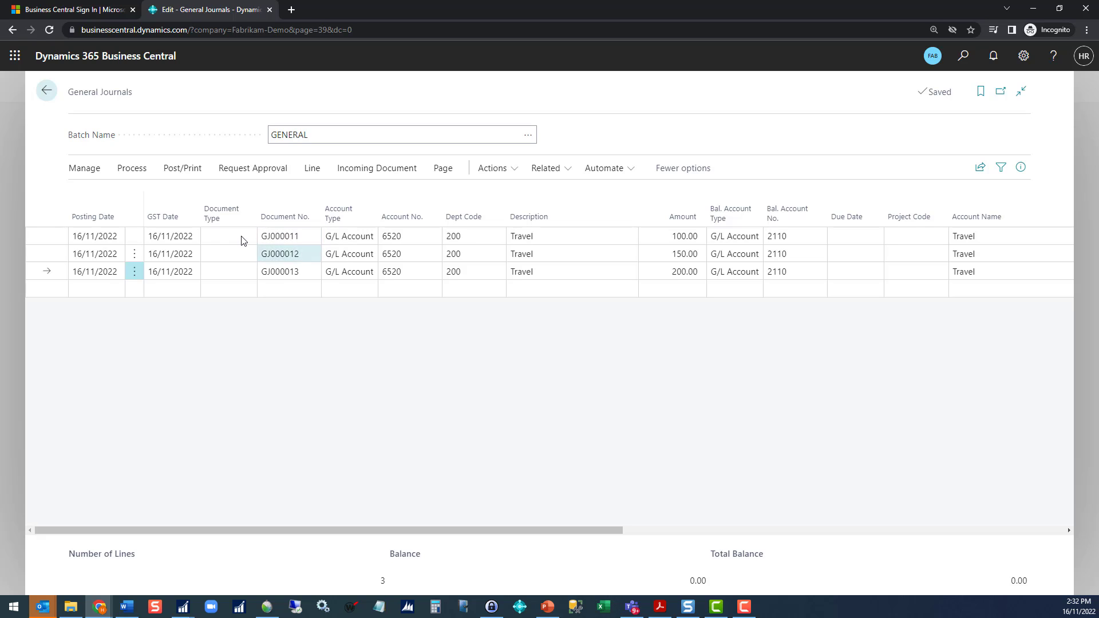
# Step: Post the renumbered Travel lines of the GENERAL batch and close the posting message
pyautogui.click(179, 169)
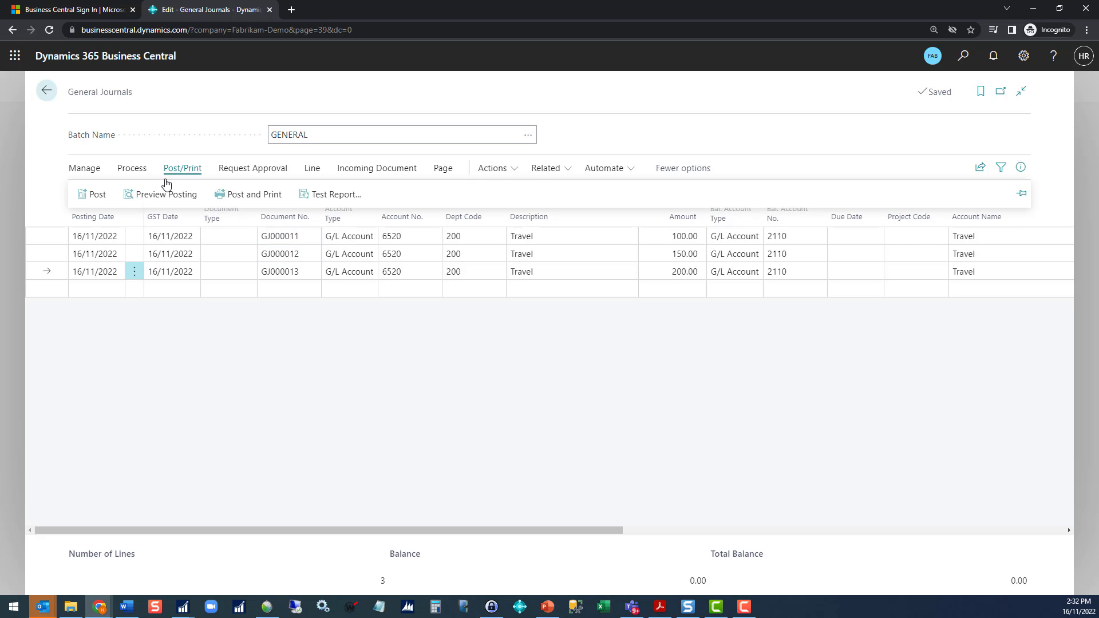
pyautogui.click(97, 197)
pyautogui.click(590, 360)
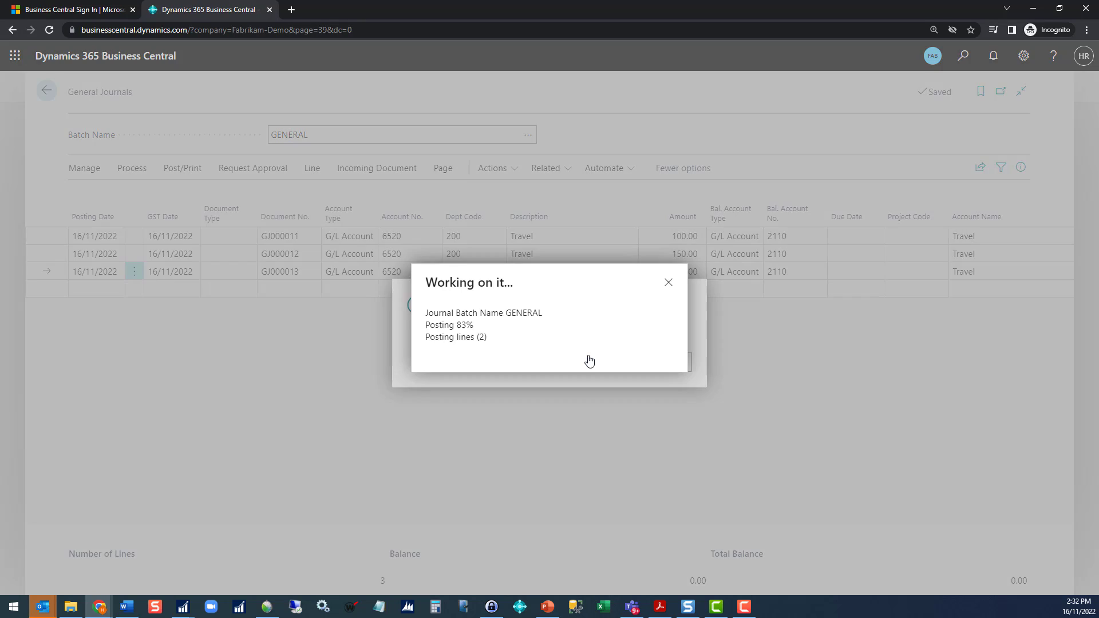
pyautogui.click(668, 364)
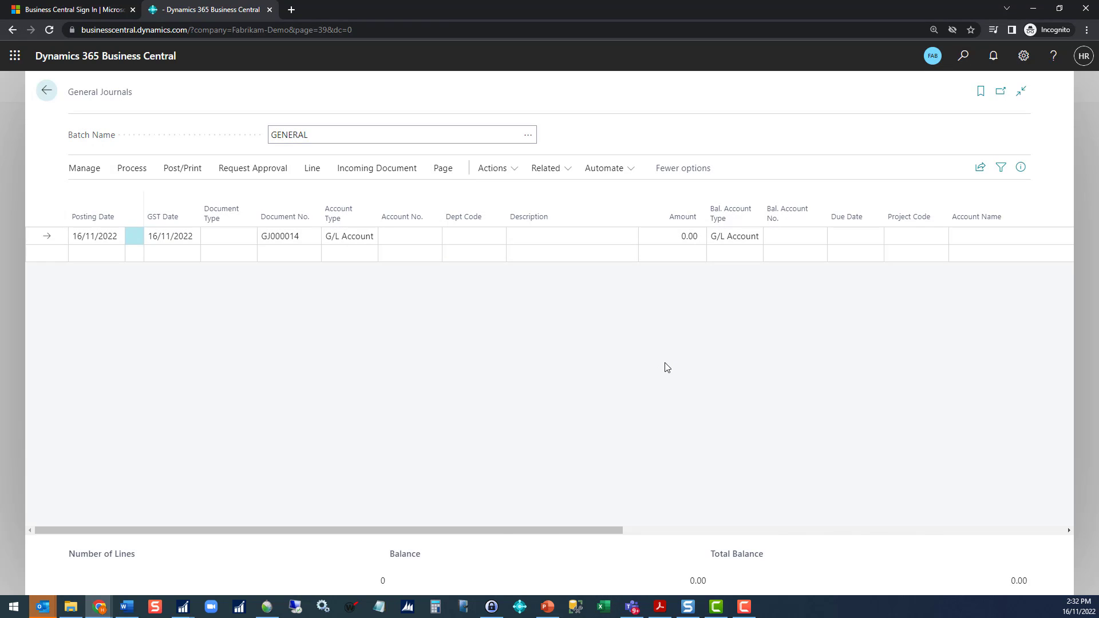